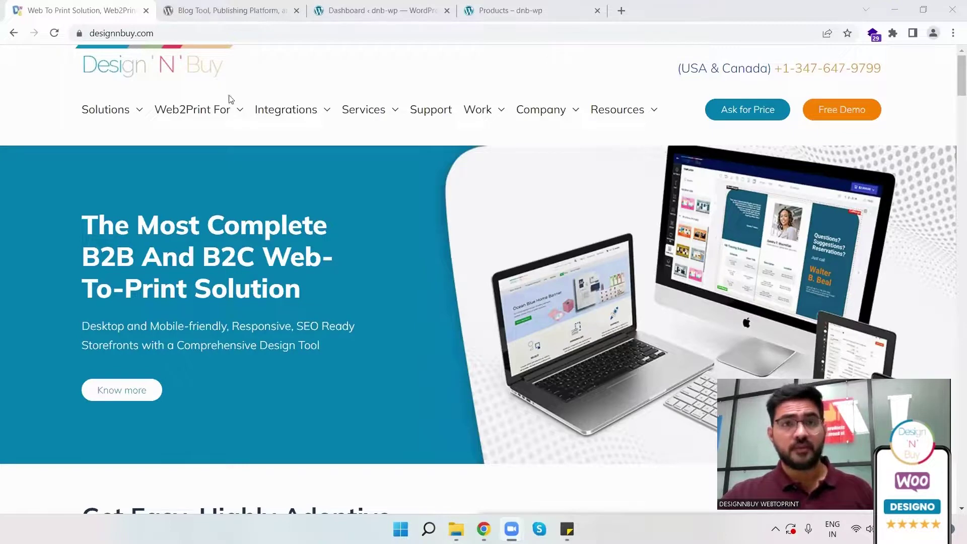
Step: View Design'N'Buy's WooCommerce Product Designer page down to the Install WordPress Plugin button, then go to WordPress.org
mouse_move(264, 102)
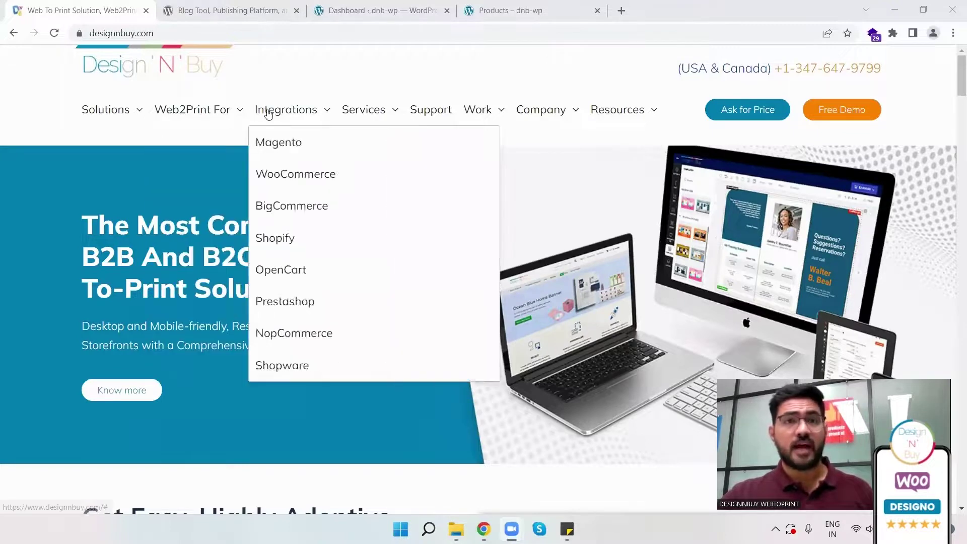
left_click(291, 174)
scroll(559, 318, "down", 4)
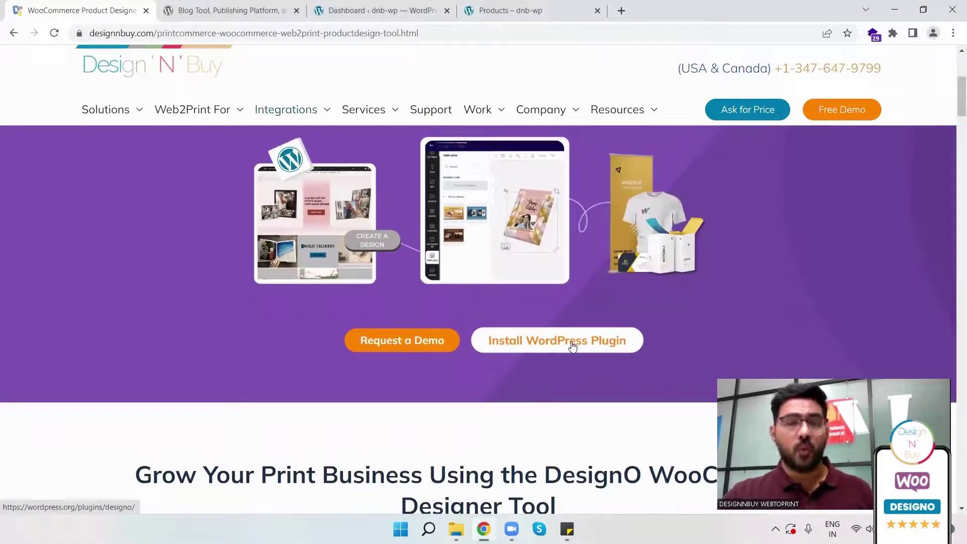
left_click(233, 6)
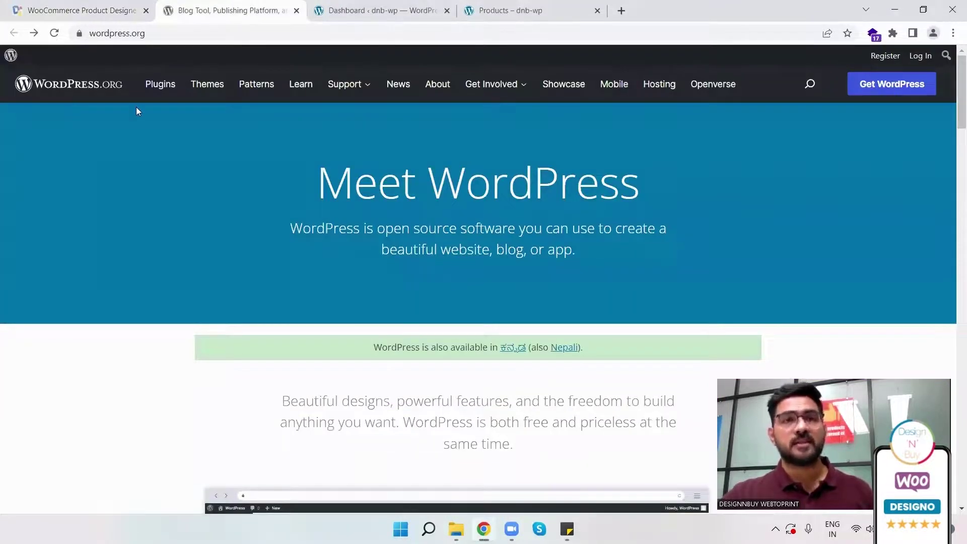
Step: Search WordPress.org for 'designo', open the DesignO plugin page, then return to the site's admin Dashboard
left_click(810, 84)
type("designo")
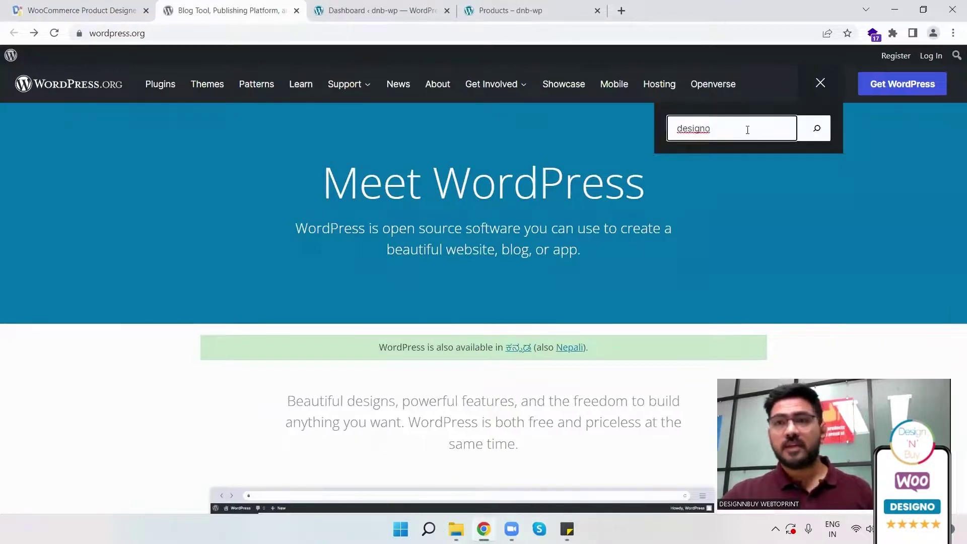
left_click_drag(728, 132, 660, 132)
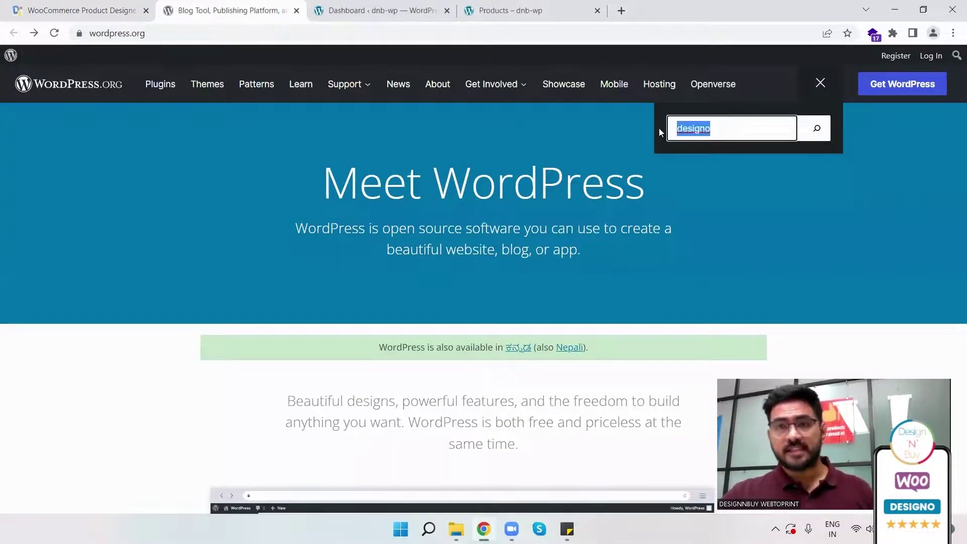
left_click(817, 131)
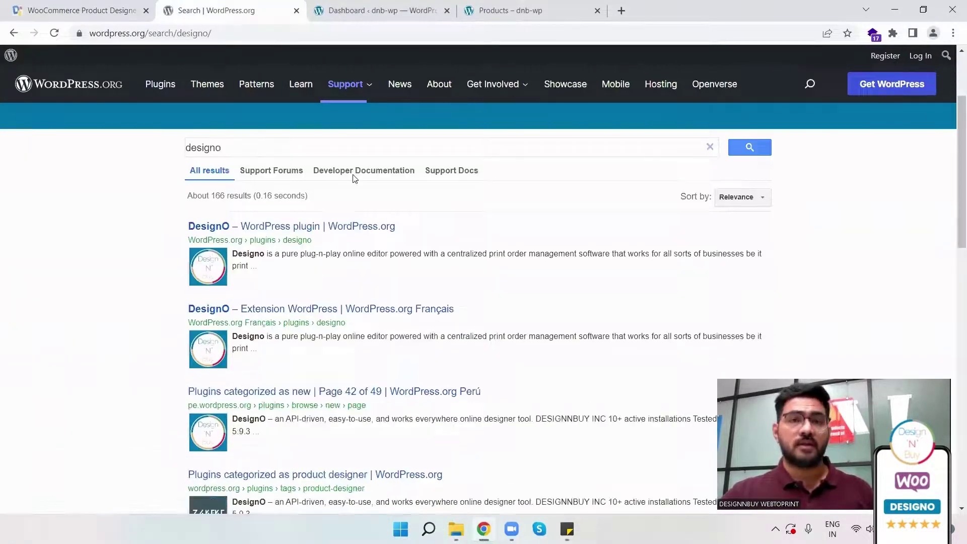
left_click(276, 230)
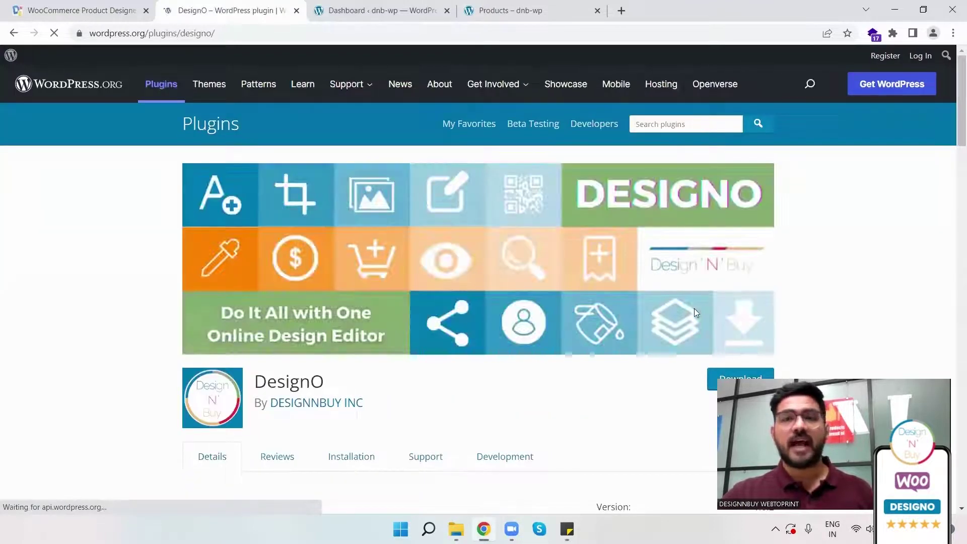
scroll(694, 309, "down", 3)
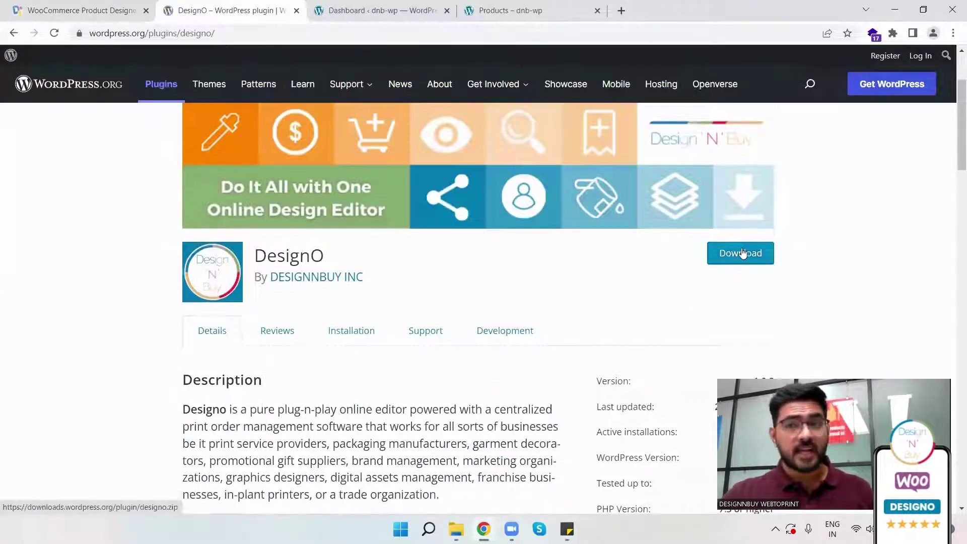
left_click(377, 10)
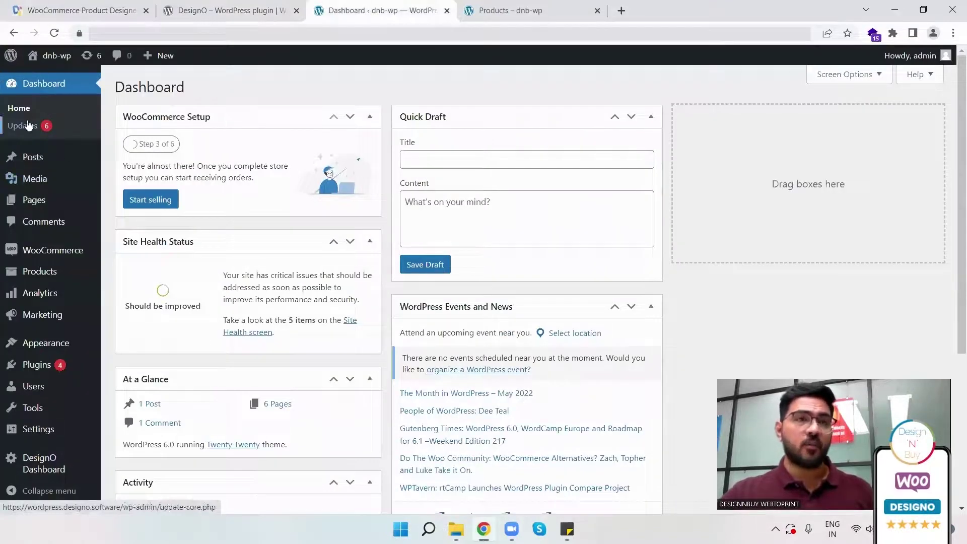
Step: Confirm DesignO is active in the Plugins list, then open the DesignO Dashboard settings page
left_click(37, 365)
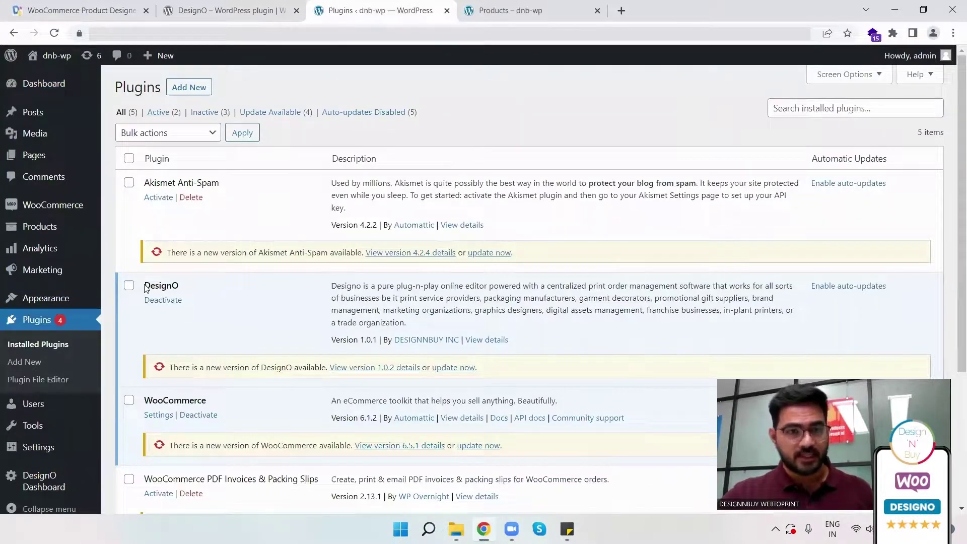
mouse_move(29, 405)
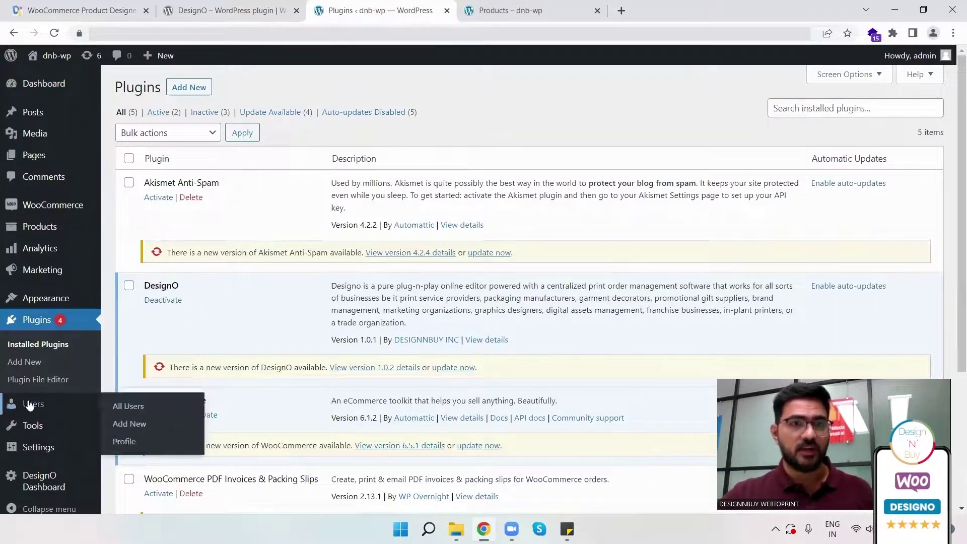
mouse_move(39, 485)
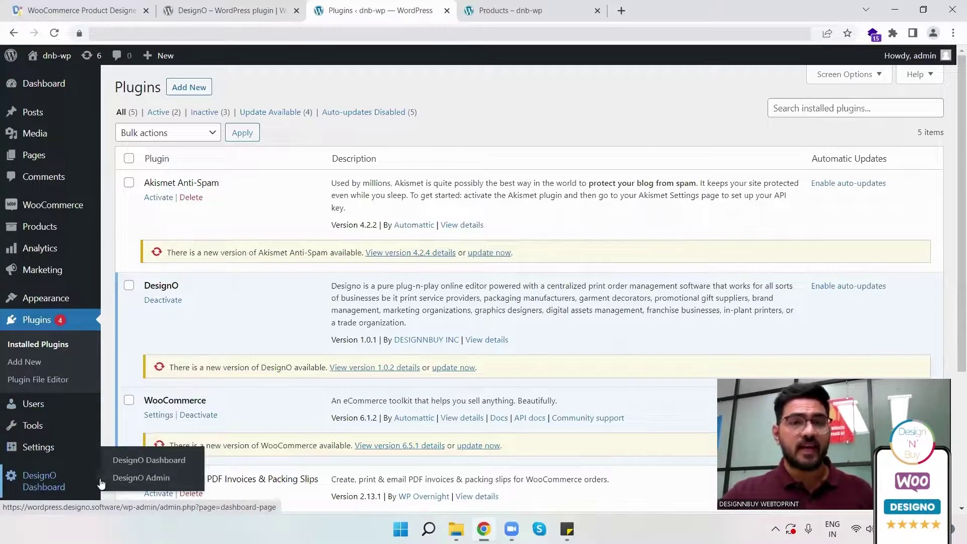
left_click(141, 460)
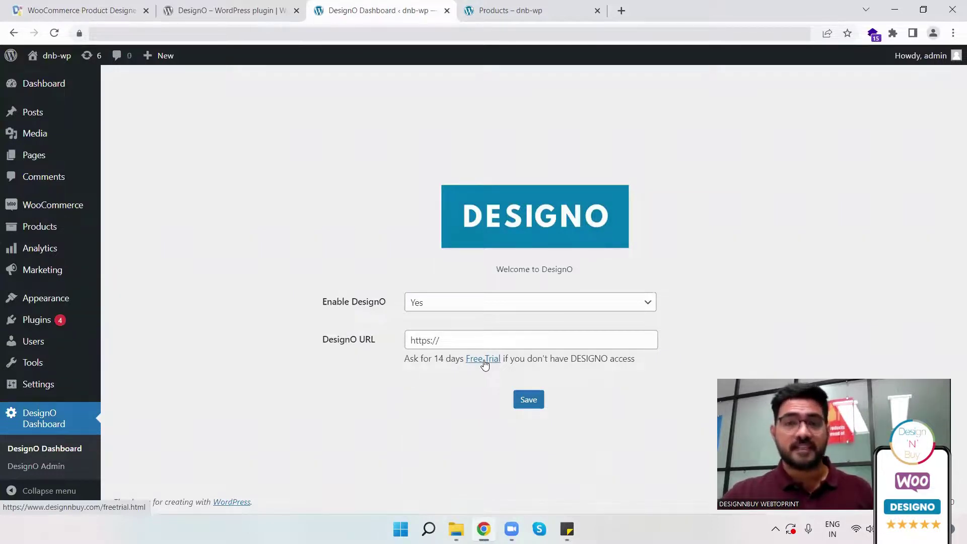
left_click_drag(534, 341, 403, 346)
left_click(401, 340)
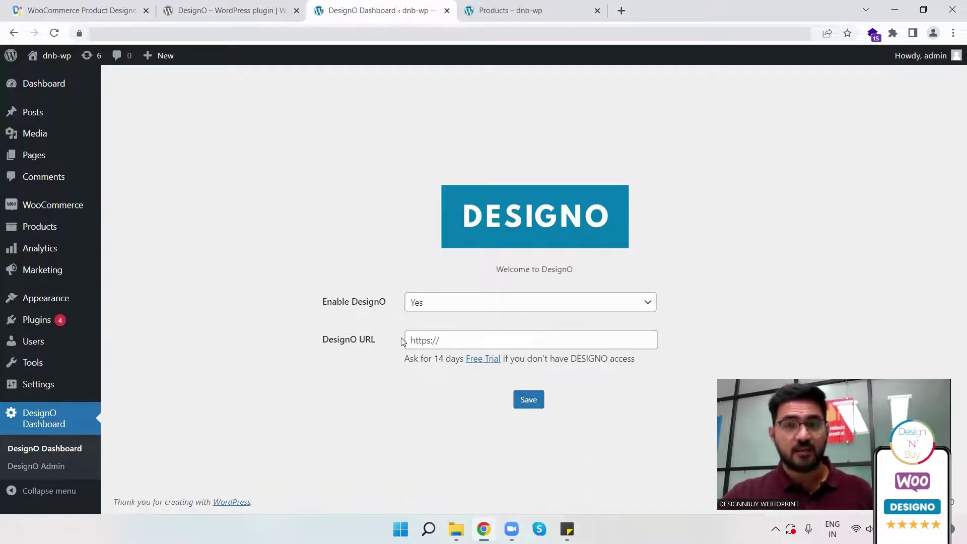
Step: Open DesignO Admin and look over the Order Summary chart and Quick Glance statistics
left_click(45, 468)
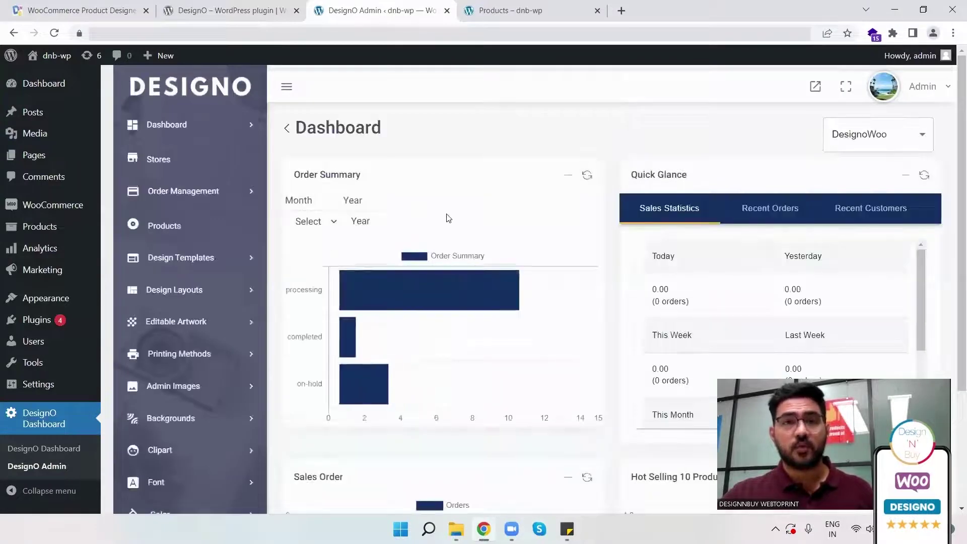
scroll(461, 229, "down", 1)
scroll(517, 243, "down", 5)
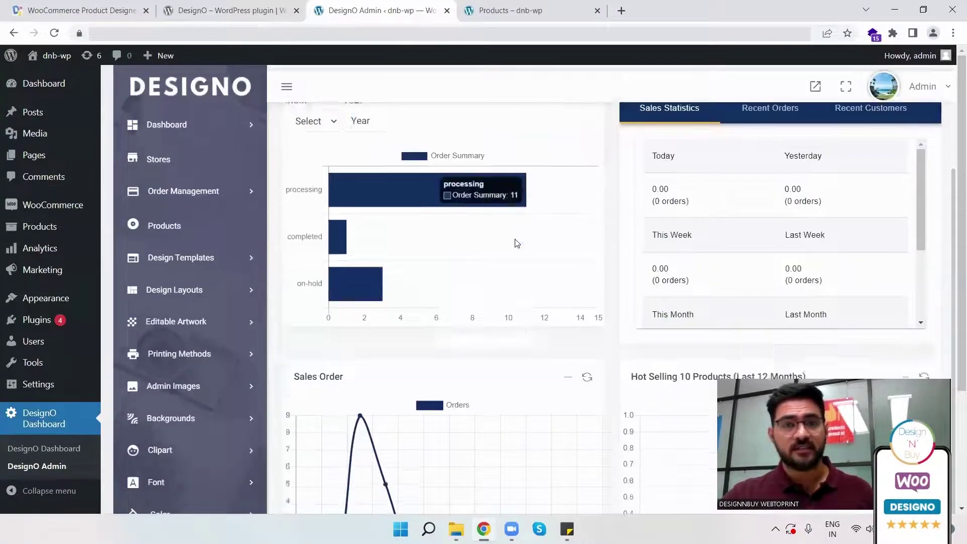
scroll(516, 243, "up", 6)
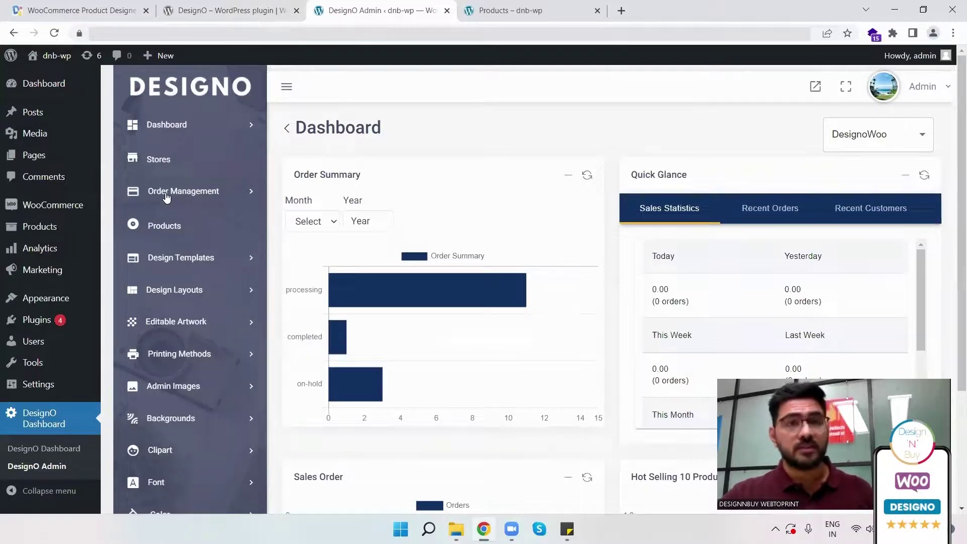
Step: From the Products list, start a new product for the DesignoWoo store, then close the popup
left_click(159, 233)
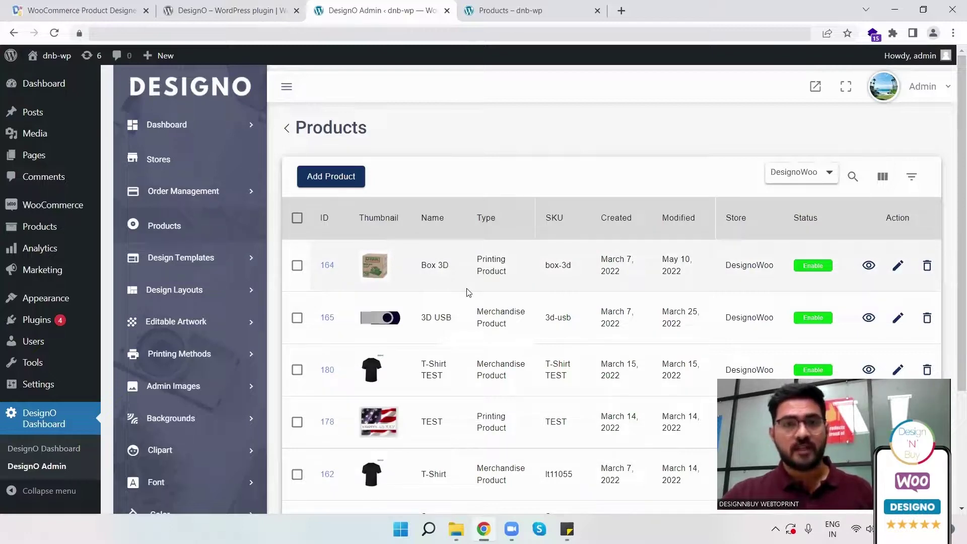
scroll(468, 292, "down", 3)
scroll(469, 292, "up", 3)
left_click(332, 179)
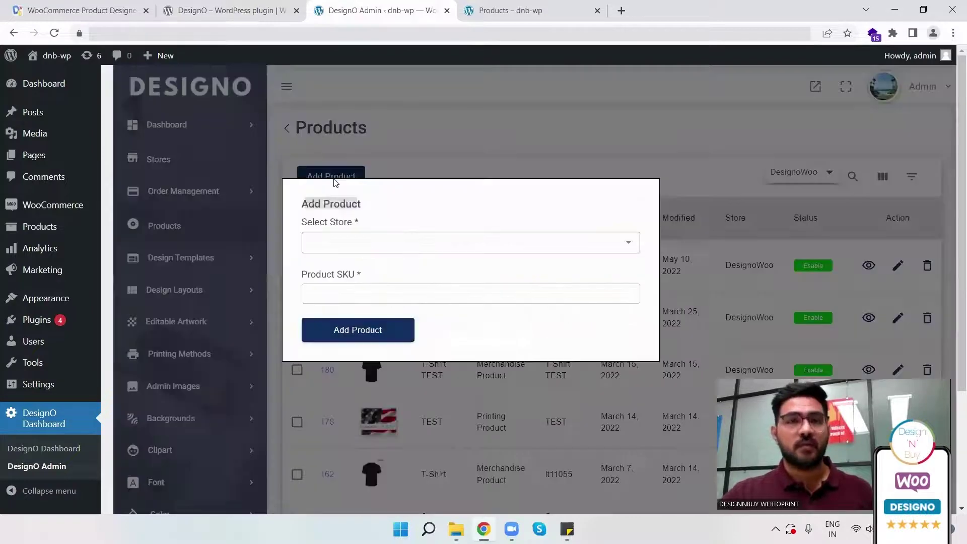
left_click(349, 243)
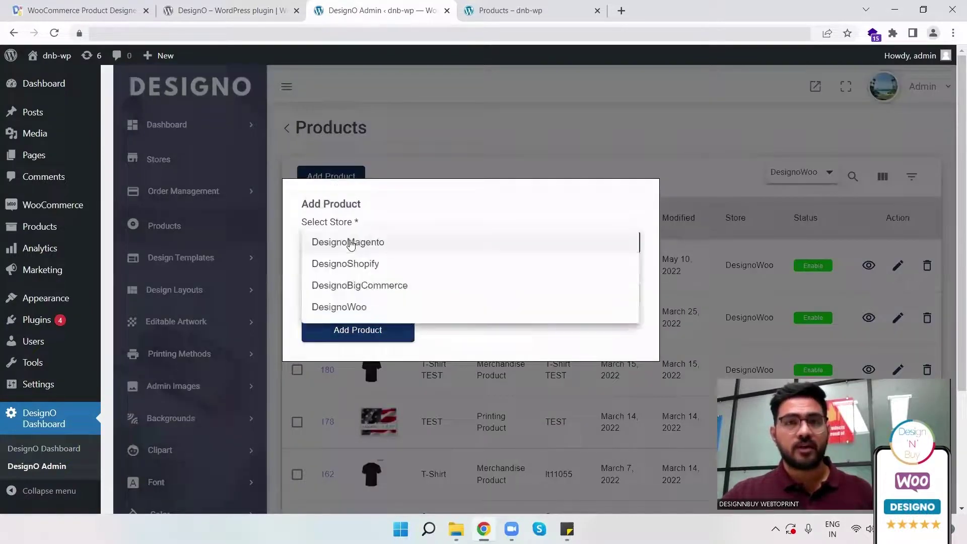
left_click(348, 308)
left_click(348, 292)
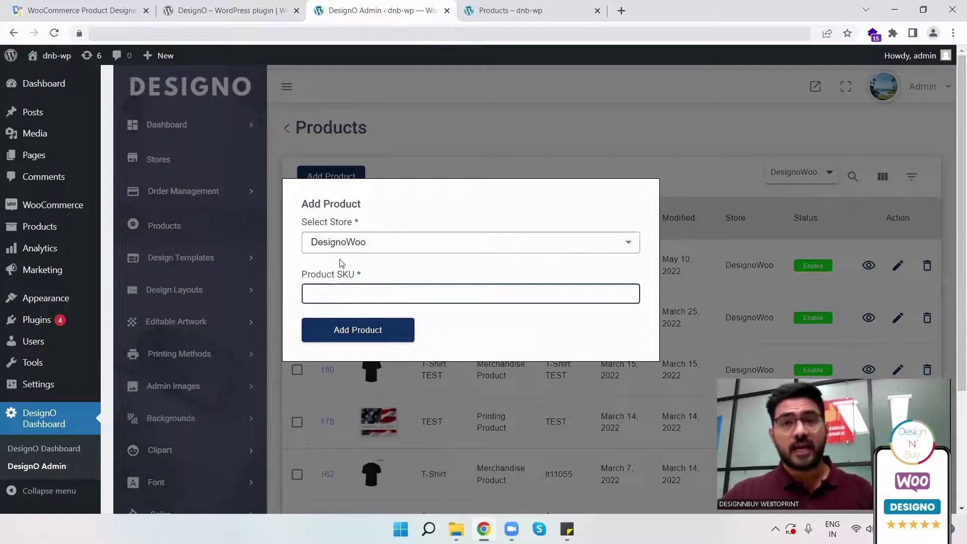
left_click(455, 147)
Step: Find the 3D USB on the storefront Shop page and open its product page
left_click(533, 9)
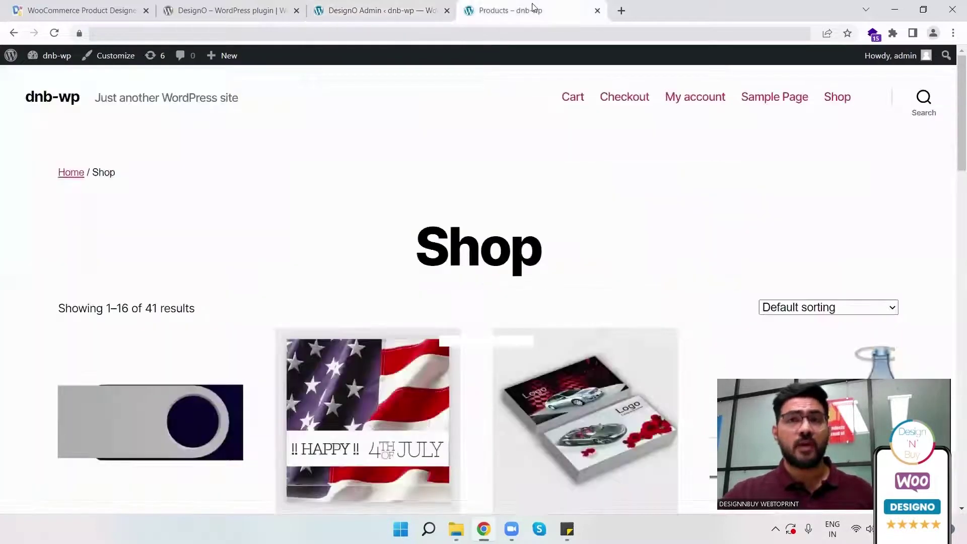
scroll(363, 192, "down", 10)
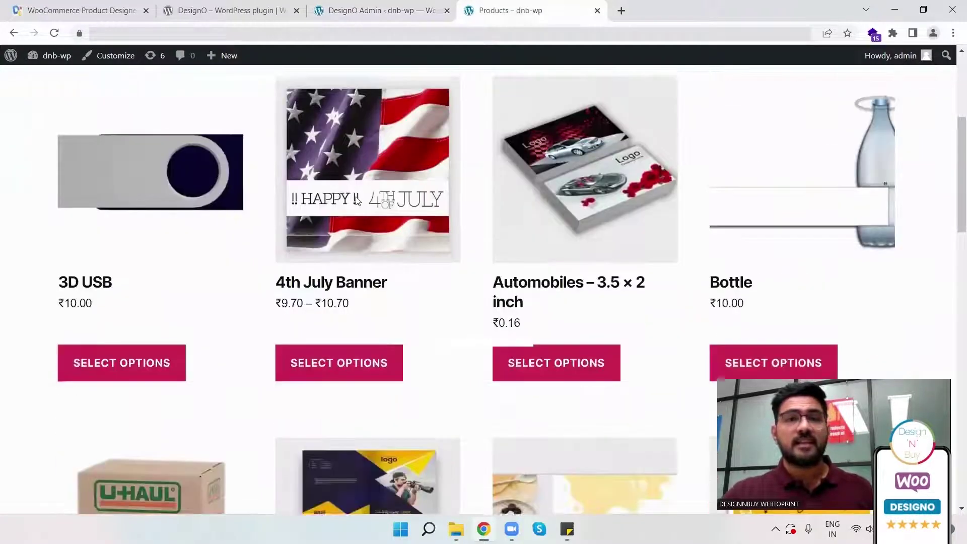
scroll(356, 200, "down", 5)
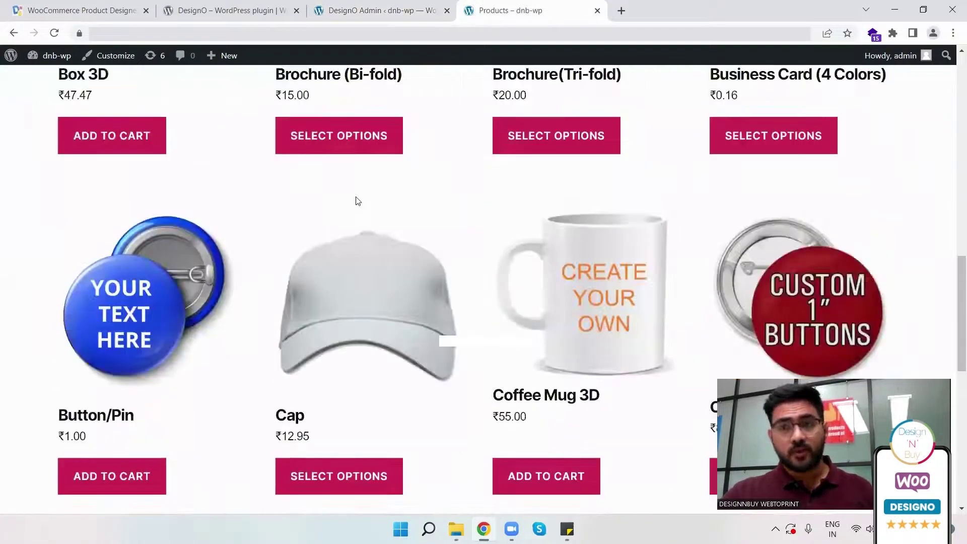
scroll(355, 200, "up", 4)
scroll(356, 200, "up", 5)
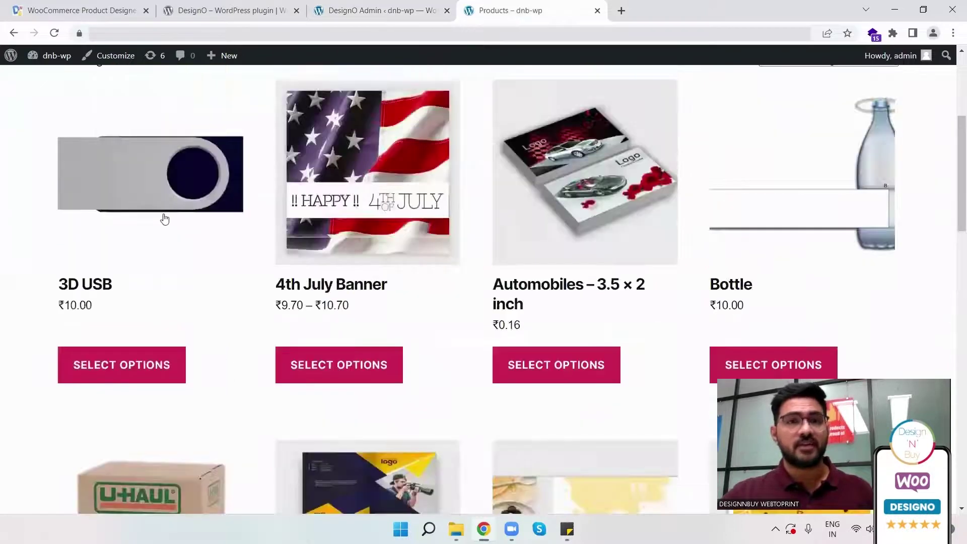
scroll(157, 218, "up", 1)
left_click(143, 230)
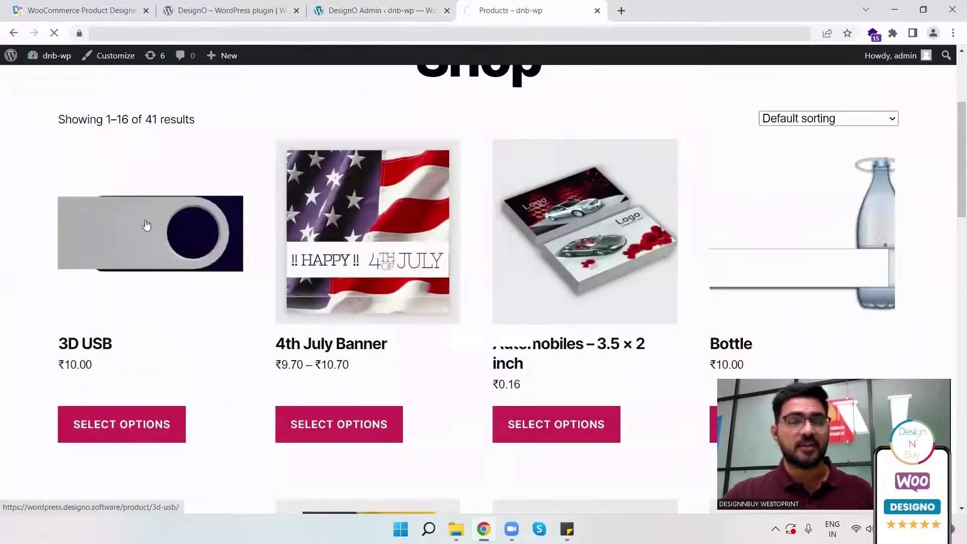
Step: Choose Blue colour and 4GB size for the 3D USB, then start customizing it
scroll(624, 293, "down", 3)
left_click(625, 294)
left_click(606, 322)
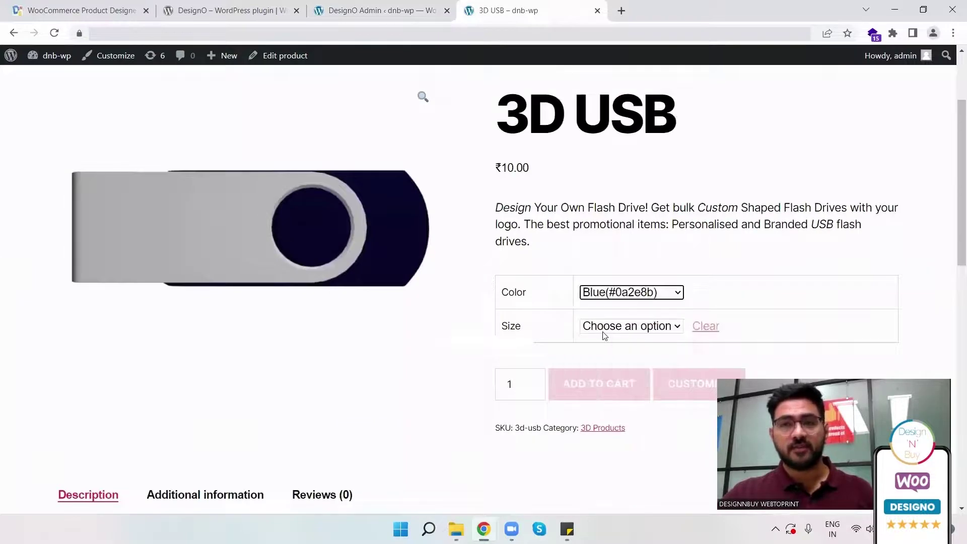
left_click(607, 326)
left_click(597, 369)
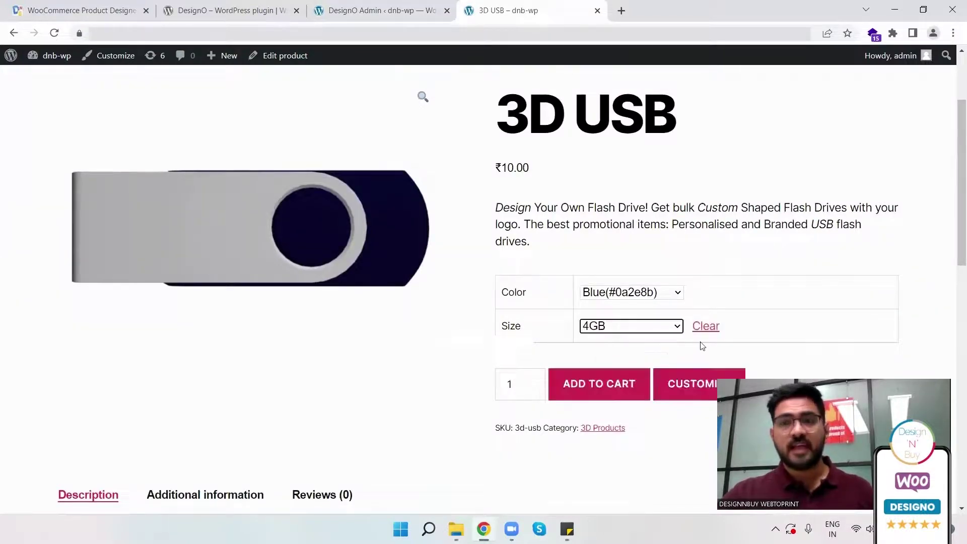
scroll(703, 346, "down", 3)
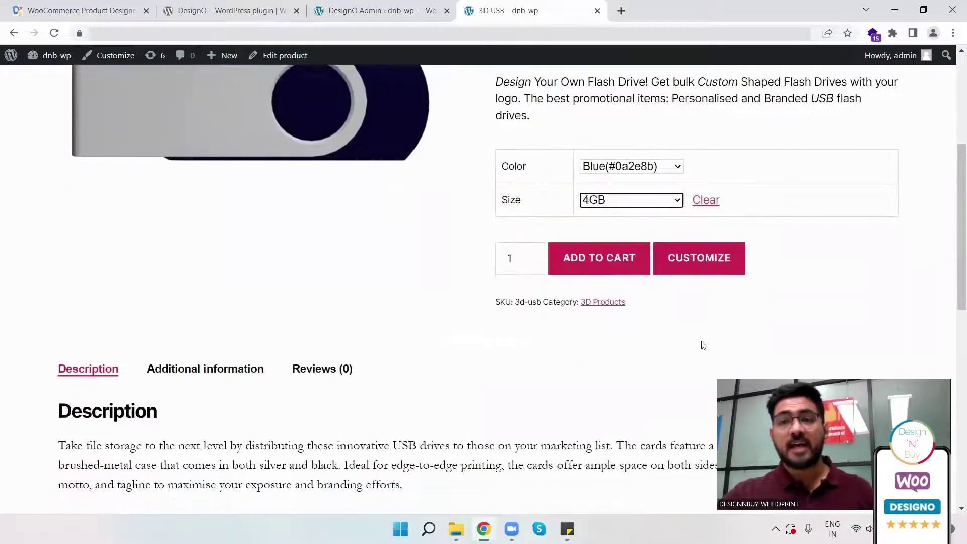
left_click(699, 259)
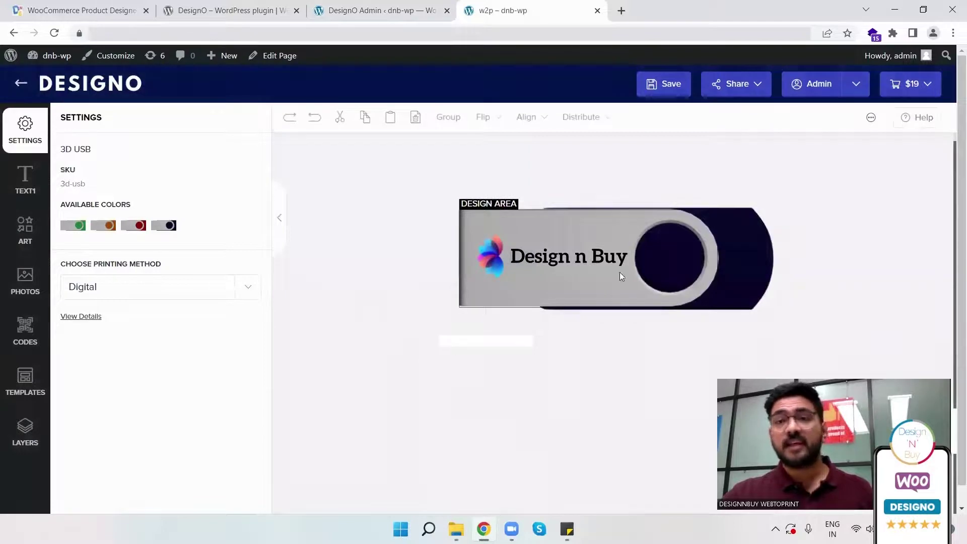
Step: Add the elephant clipart from Art > Animals, shrink it and place it near the design's top
left_click(13, 181)
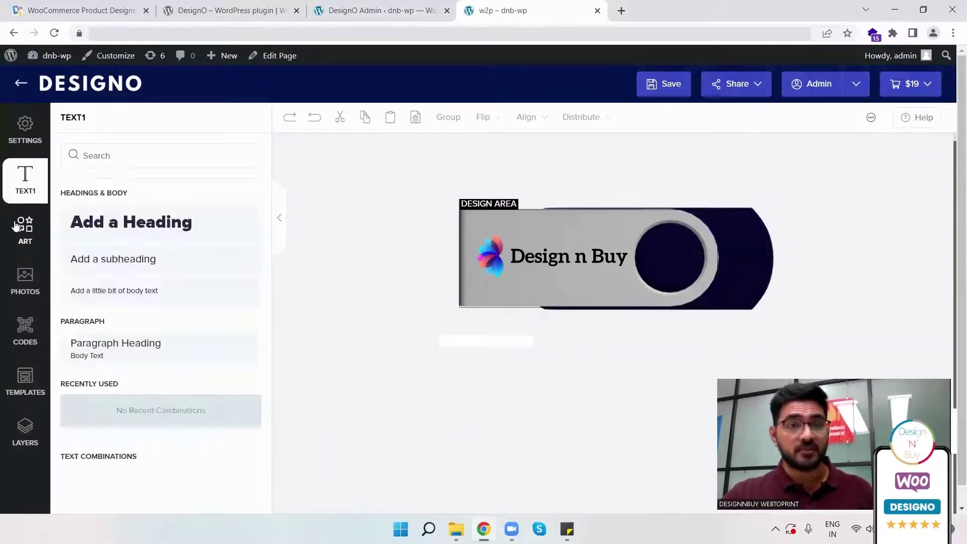
left_click(18, 242)
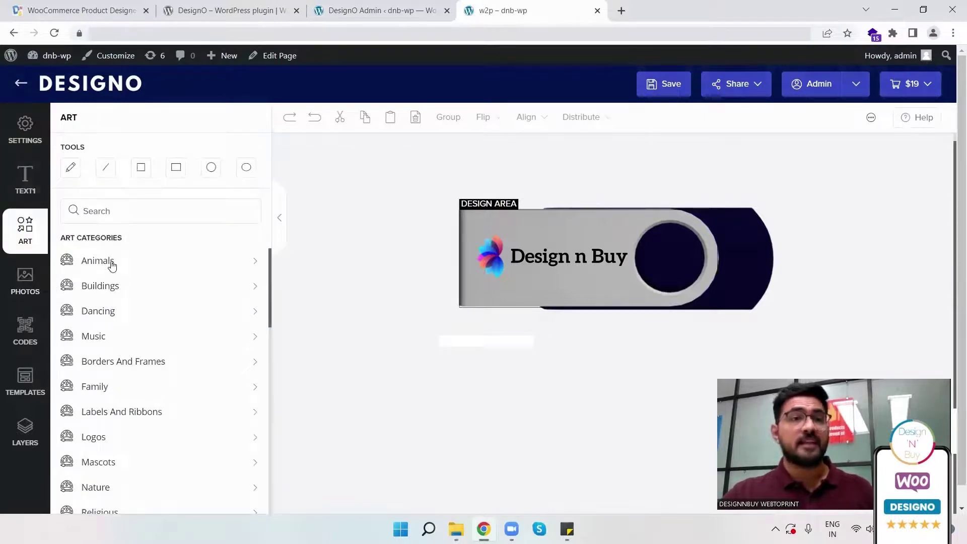
left_click(113, 263)
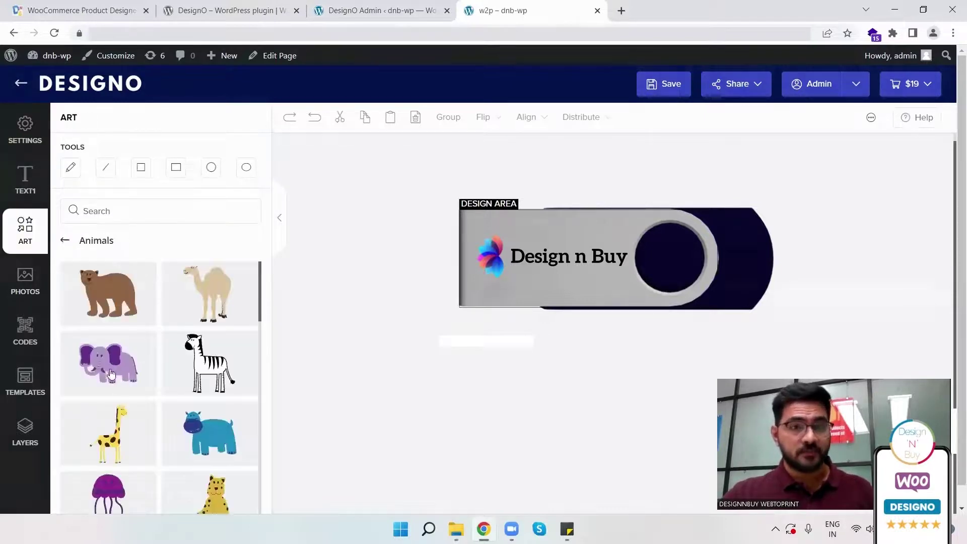
left_click(107, 364)
left_click_drag(571, 249, 581, 225)
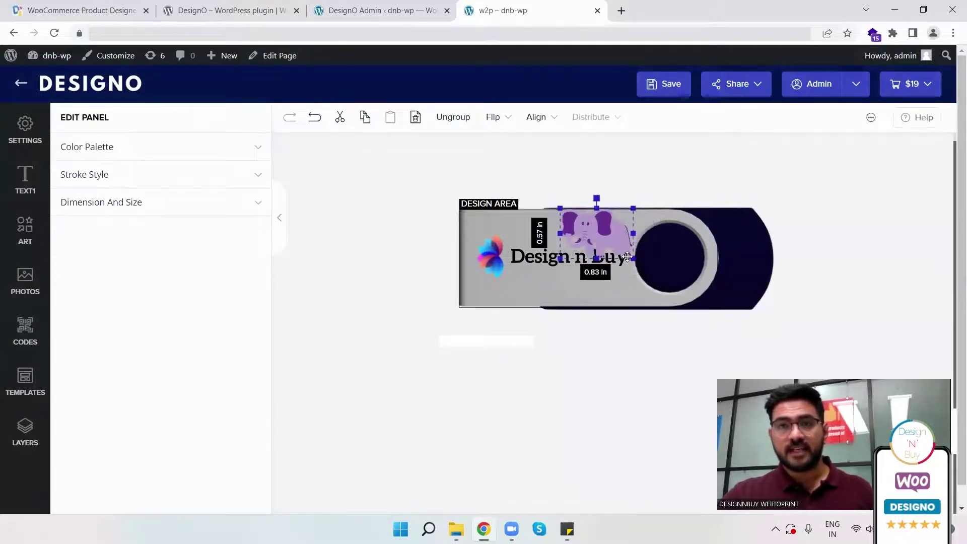
left_click_drag(627, 257, 613, 228)
Step: Upload the first photo from Files > Baby photos and place it at the USB's lower right
left_click(330, 283)
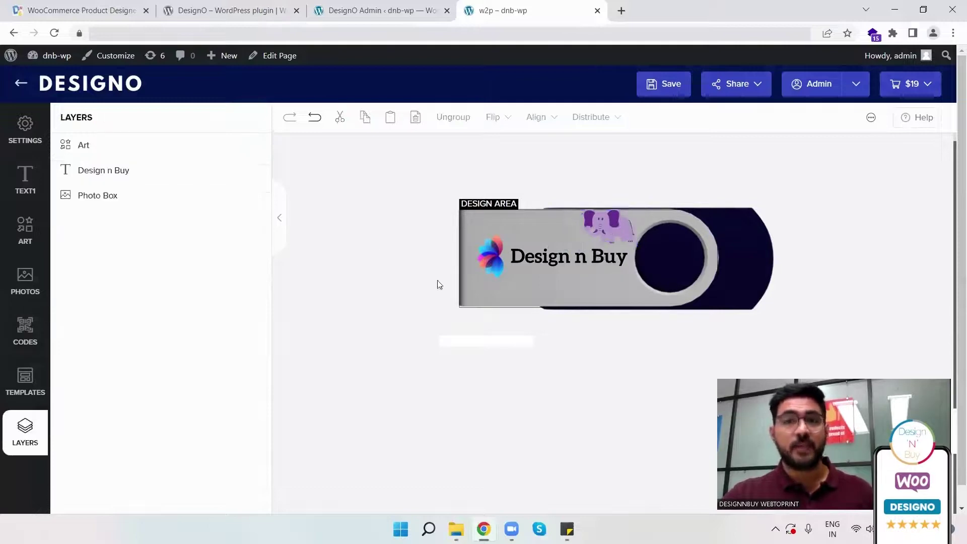
left_click(25, 280)
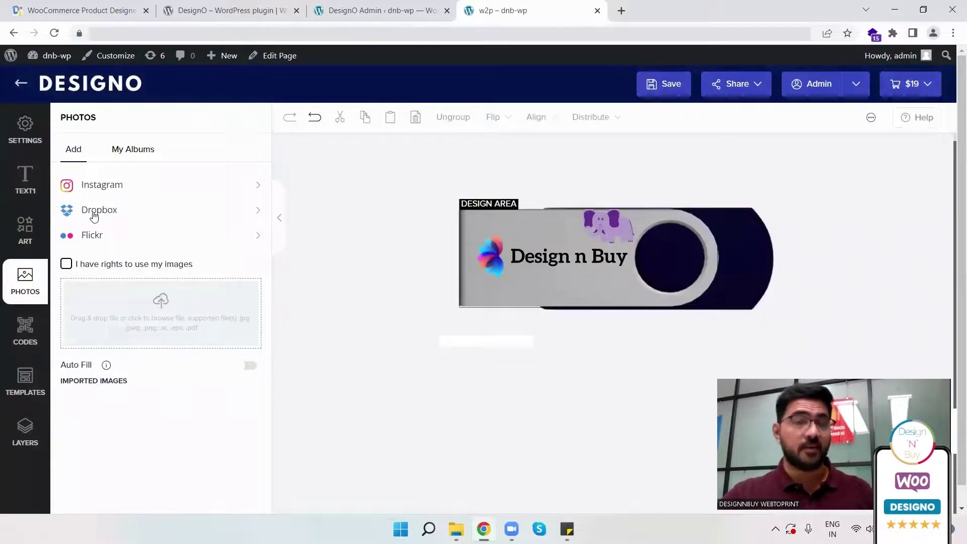
left_click(66, 265)
left_click(152, 311)
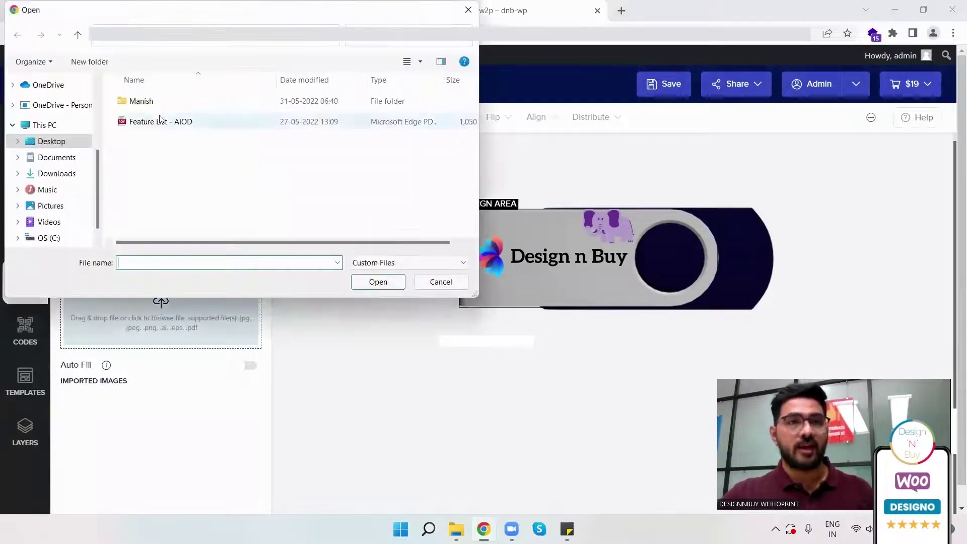
double_click(132, 101)
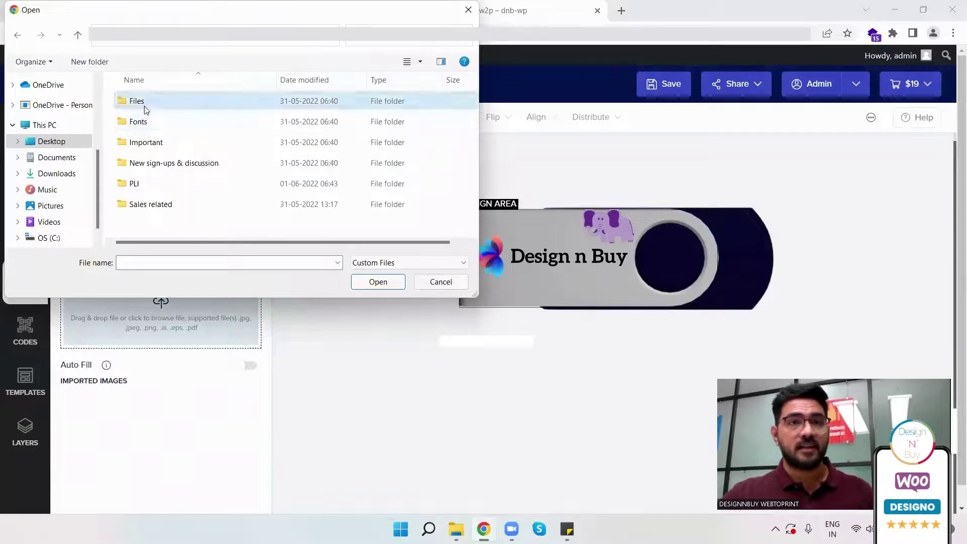
double_click(145, 106)
double_click(153, 122)
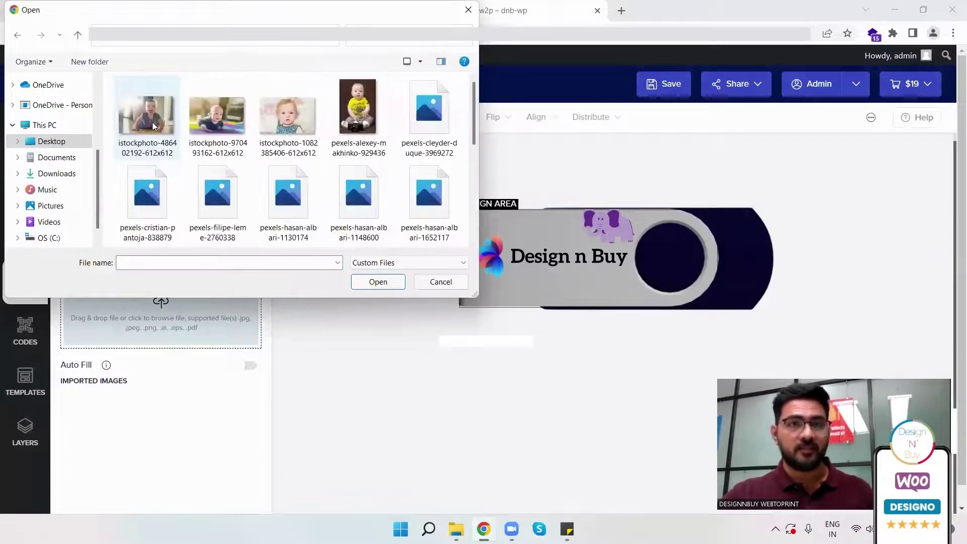
left_click(154, 126)
left_click(379, 282)
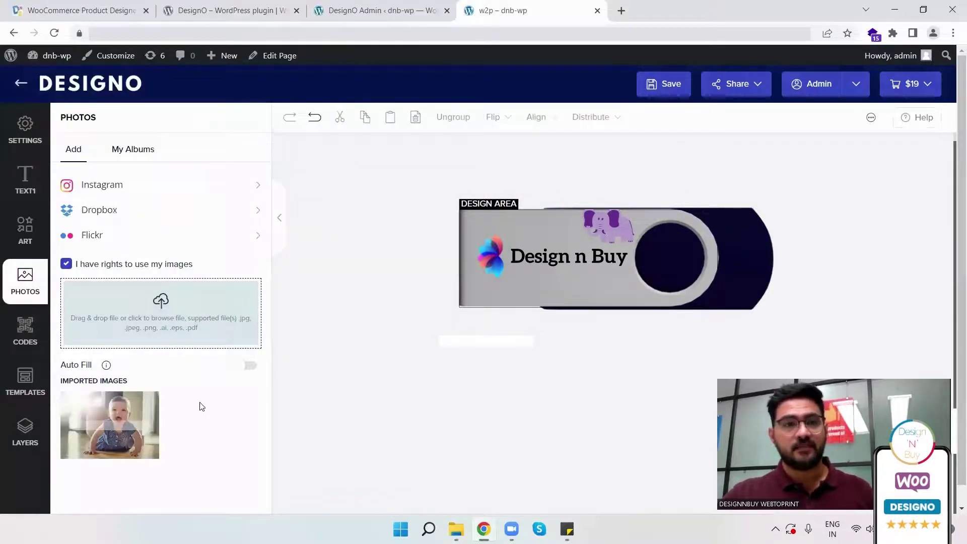
left_click(93, 424)
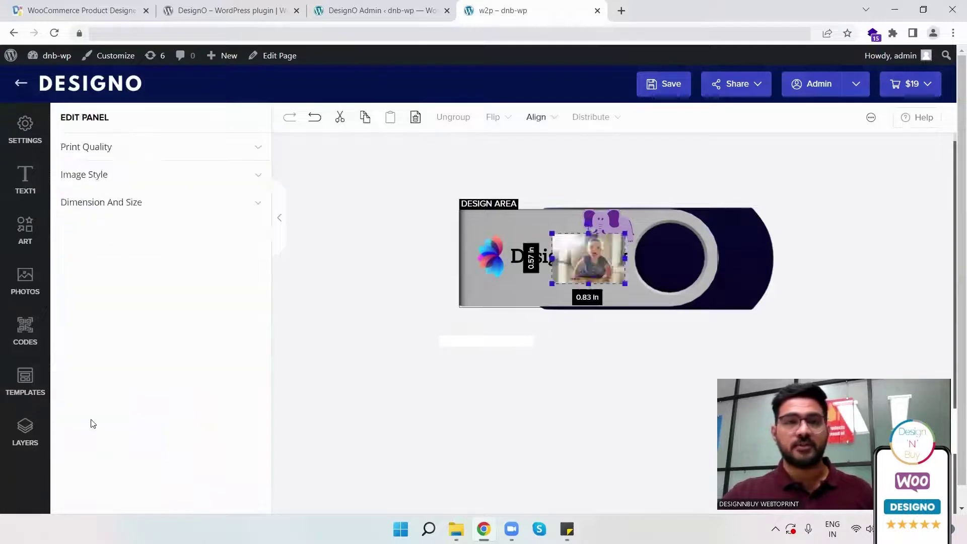
left_click_drag(596, 258, 634, 304)
Step: Show the $21 price breakdown: one 4GB at $10, $7 print, $4 artwork setup
left_click(554, 288)
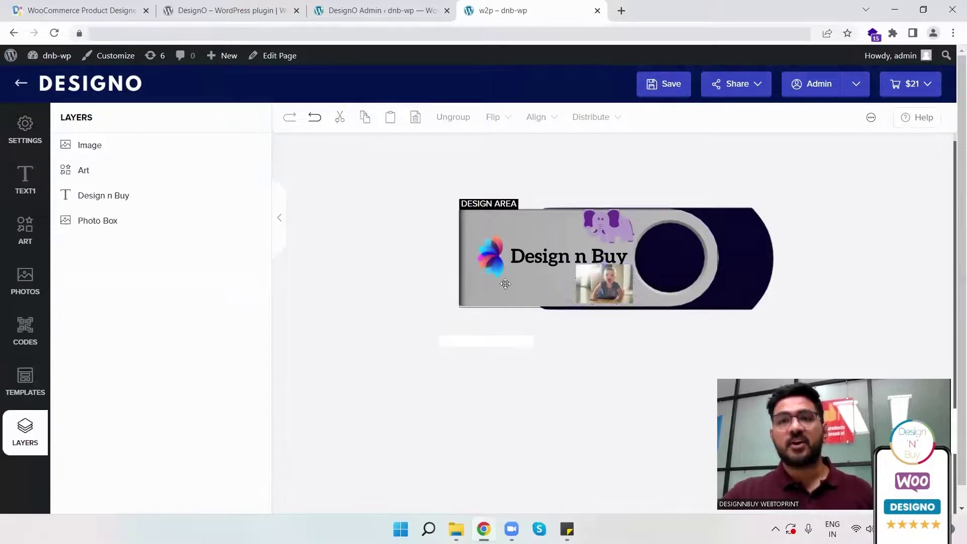
left_click(899, 84)
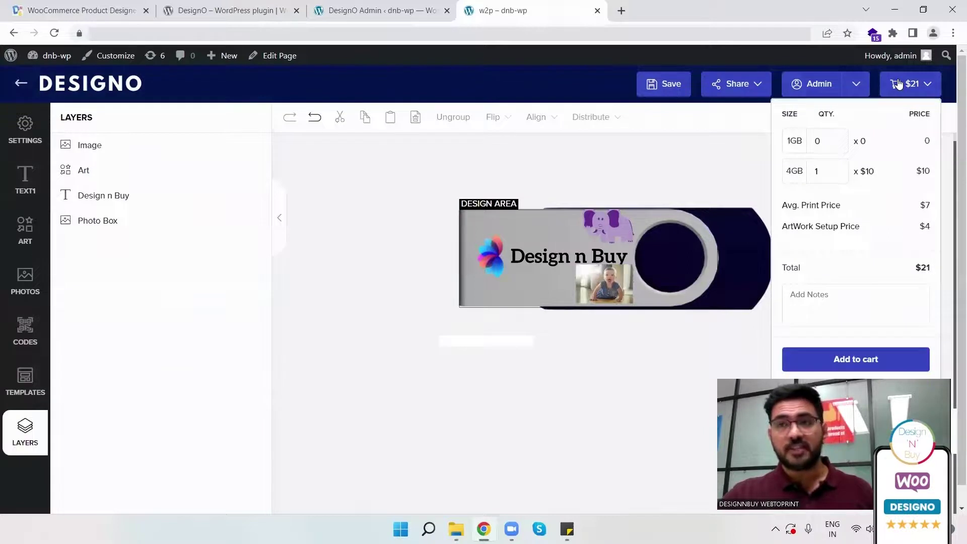